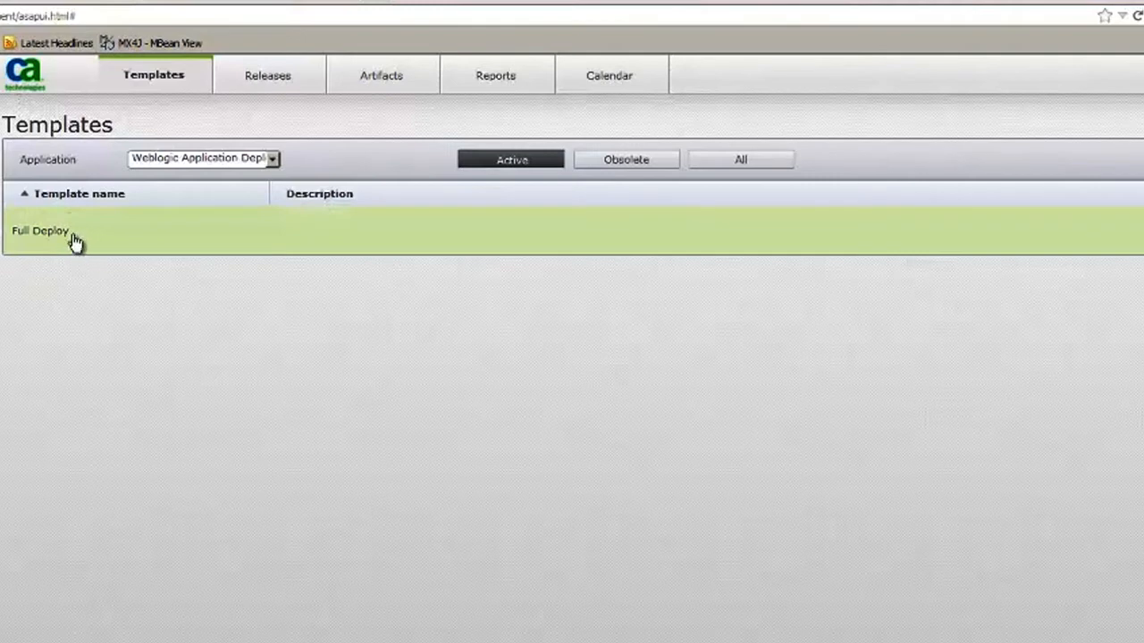
Create a Minor release named DizzyWorldApp1, version 1.0, from the Full Deploy template for Environment for Default Architecture.
left_click(47, 234)
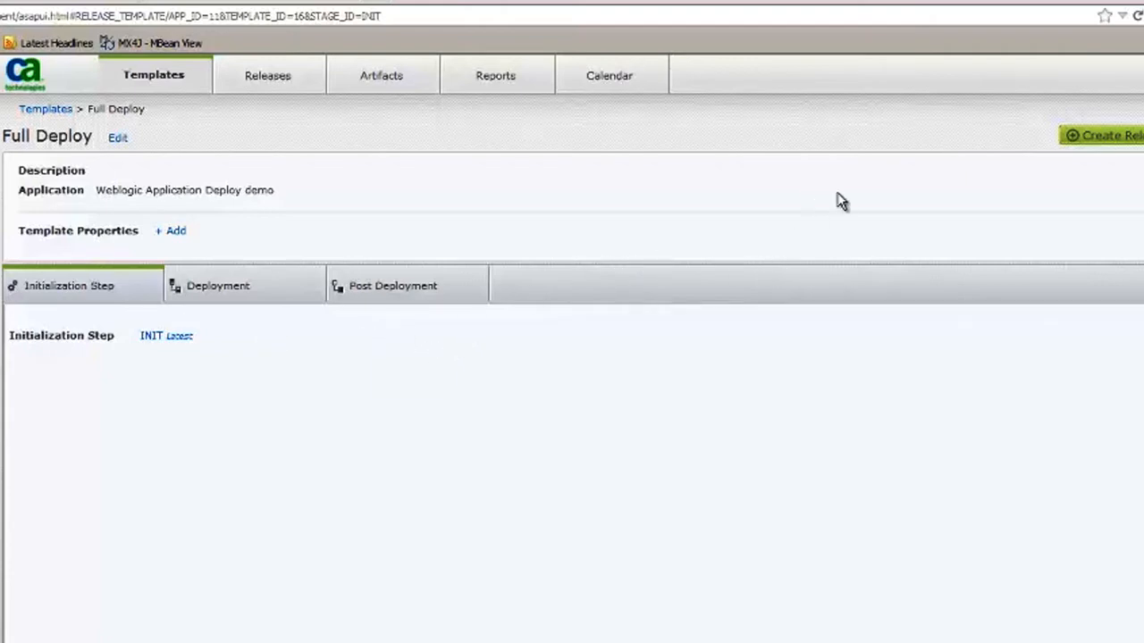
left_click(1113, 144)
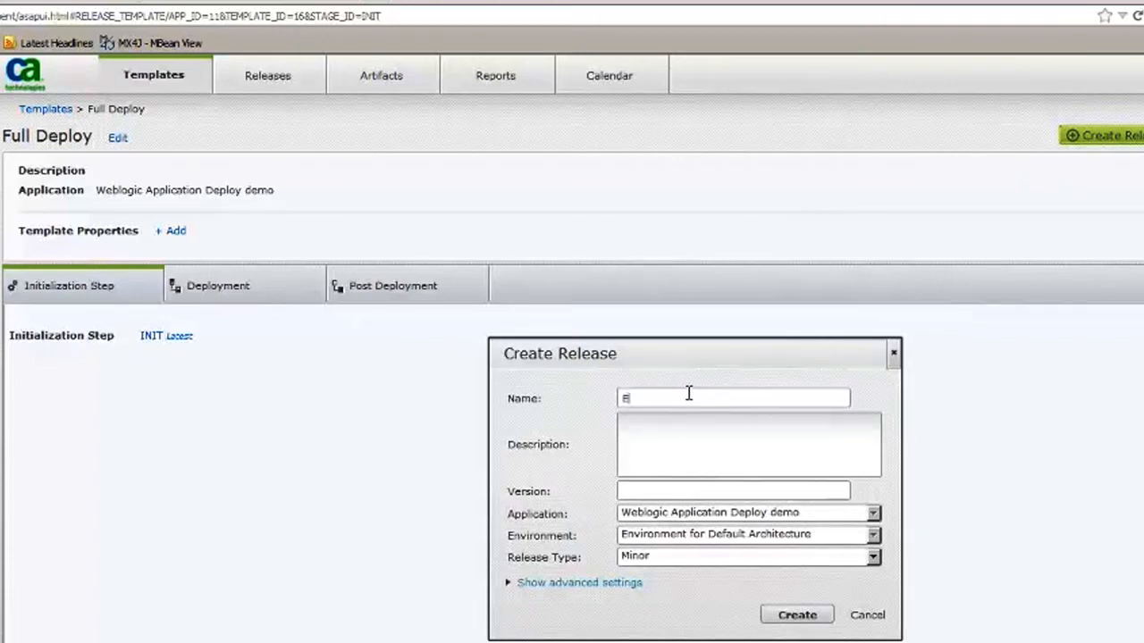
type("DizzyWorld")
left_click(673, 560)
left_click(672, 563)
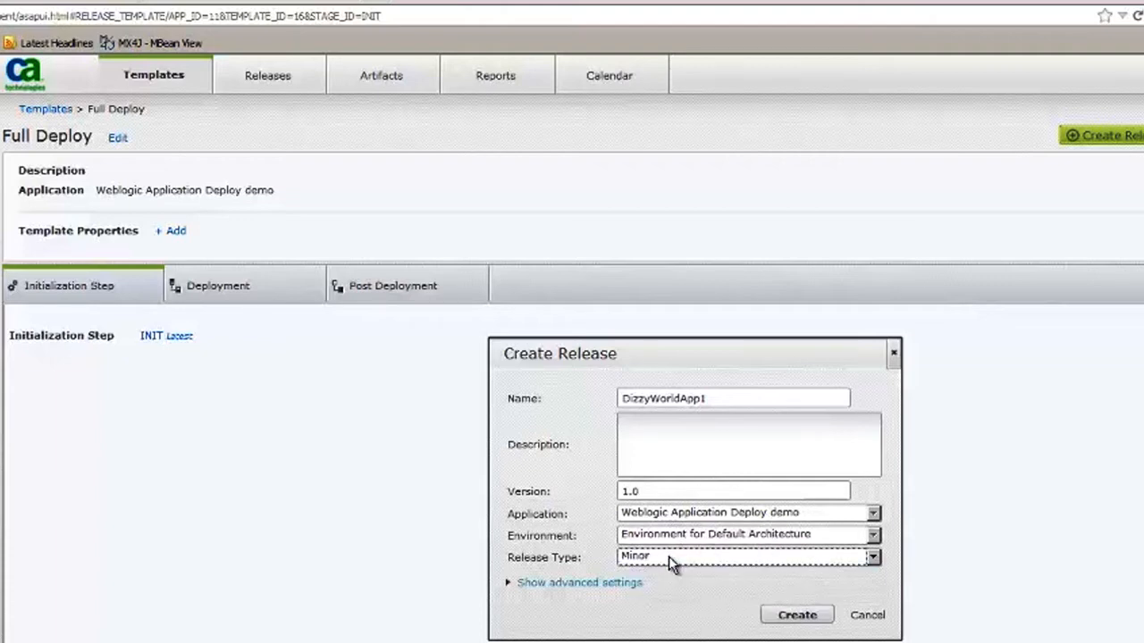
left_click(790, 624)
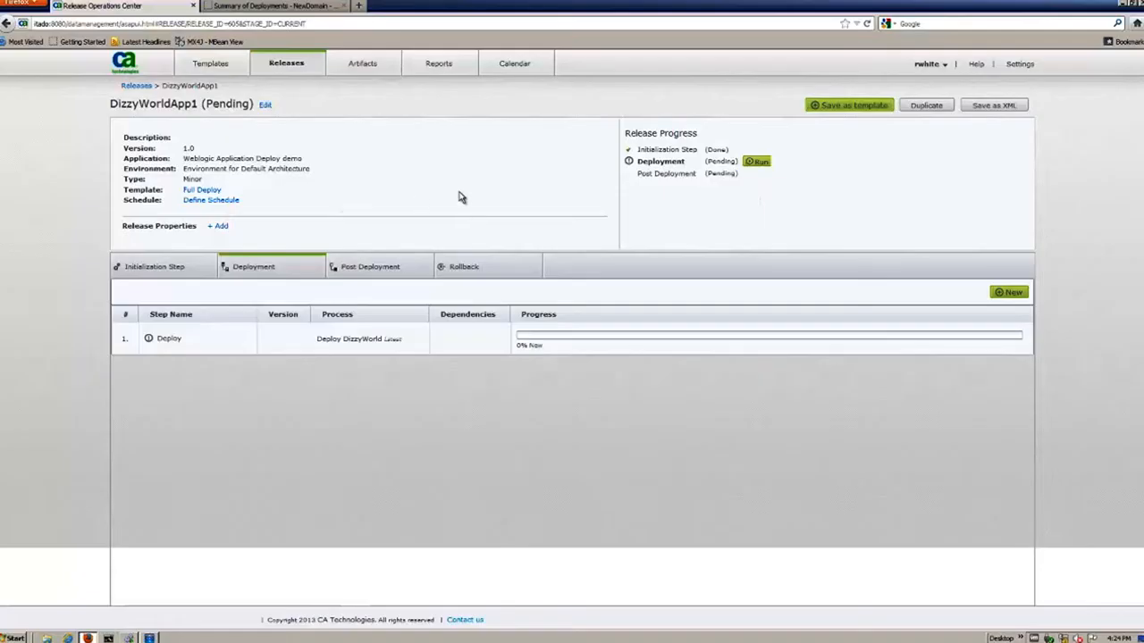
Run the Deployment stage of the DizzyWorldApp1 release and check its Deployment and Post Deployment steps.
left_click(762, 163)
left_click(595, 372)
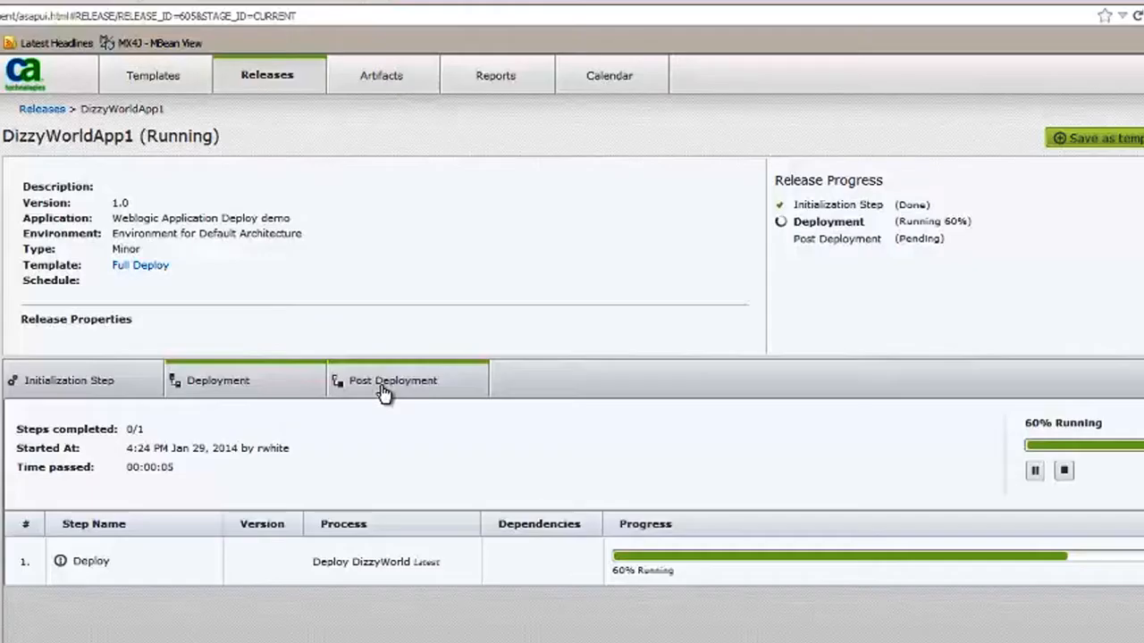
left_click(383, 392)
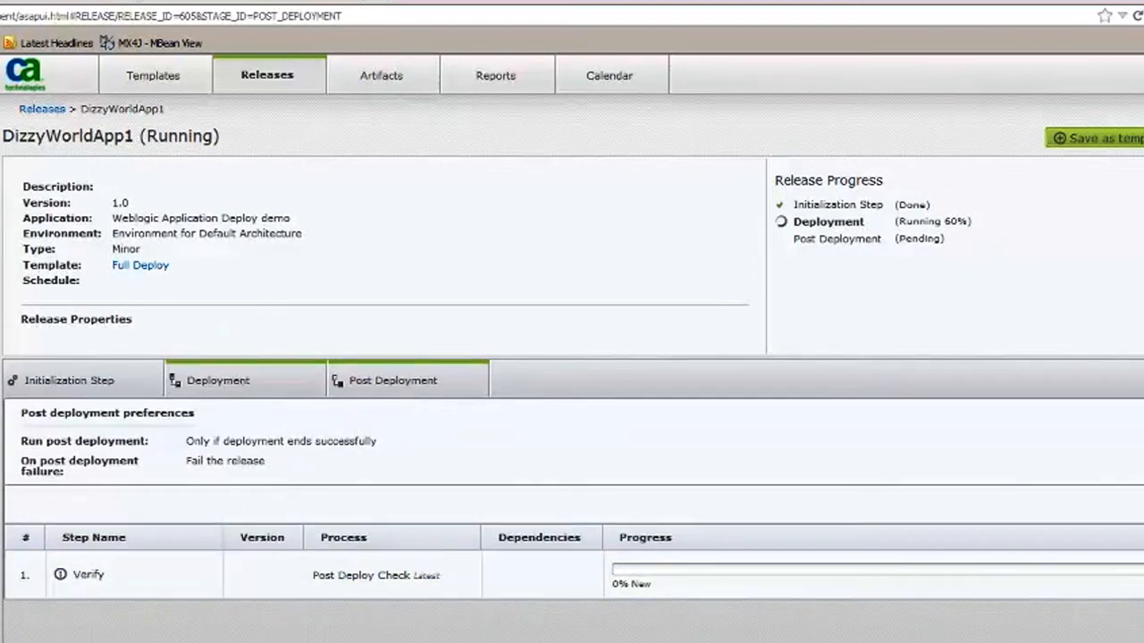
left_click(218, 380)
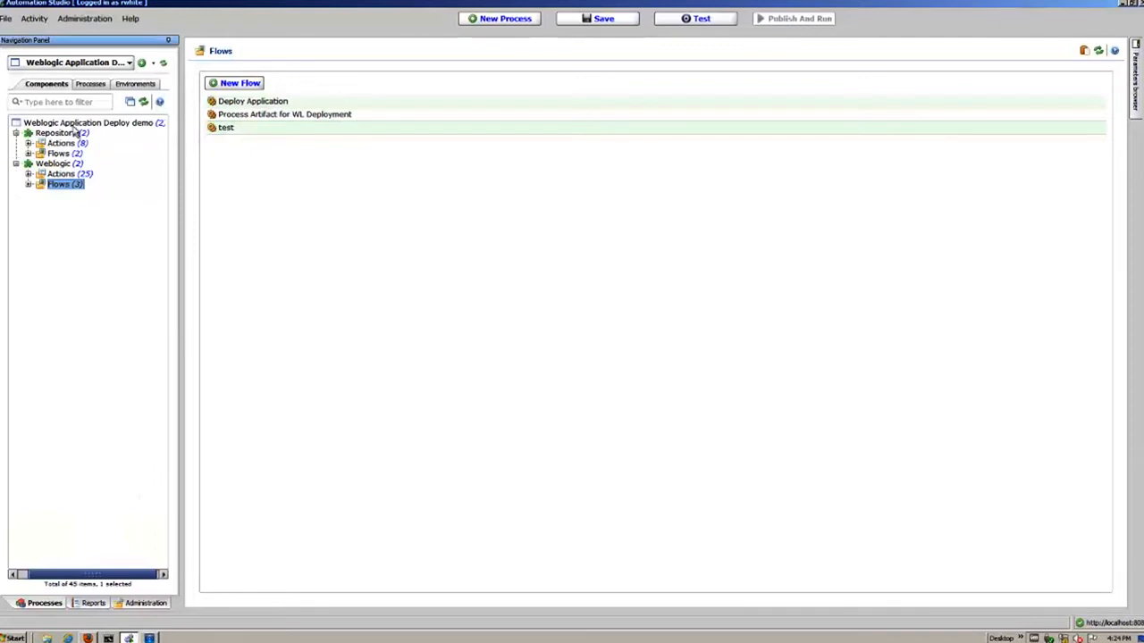
In Automation Studio, review the Repository flows Process Artifacts and Stage Artifact of the Weblogic Application Deploy demo application.
left_click(62, 66)
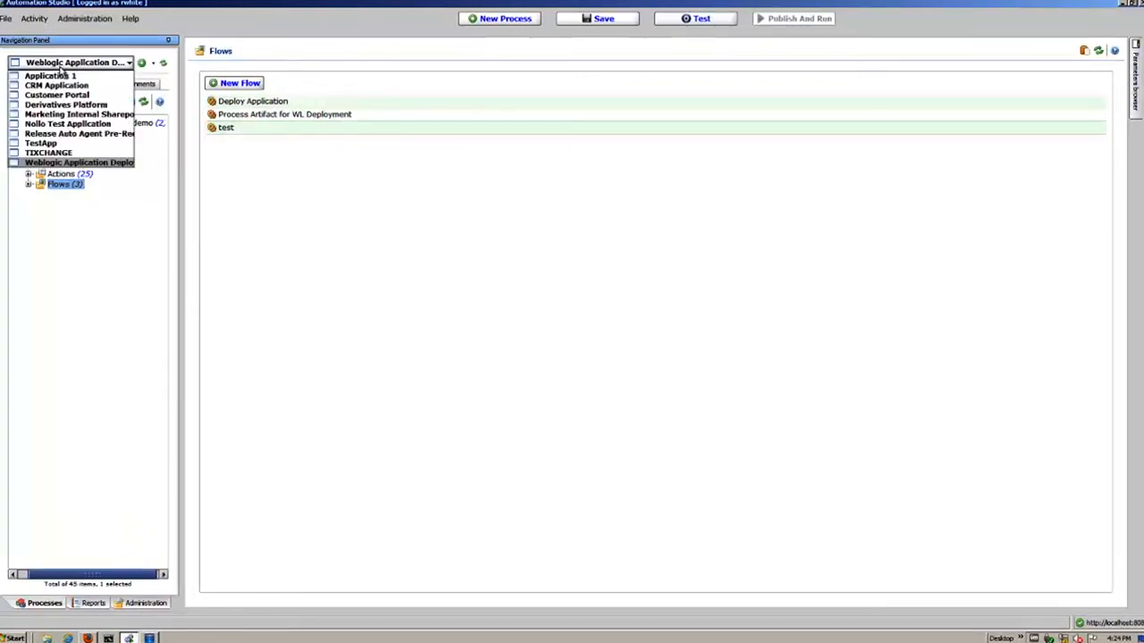
left_click(97, 163)
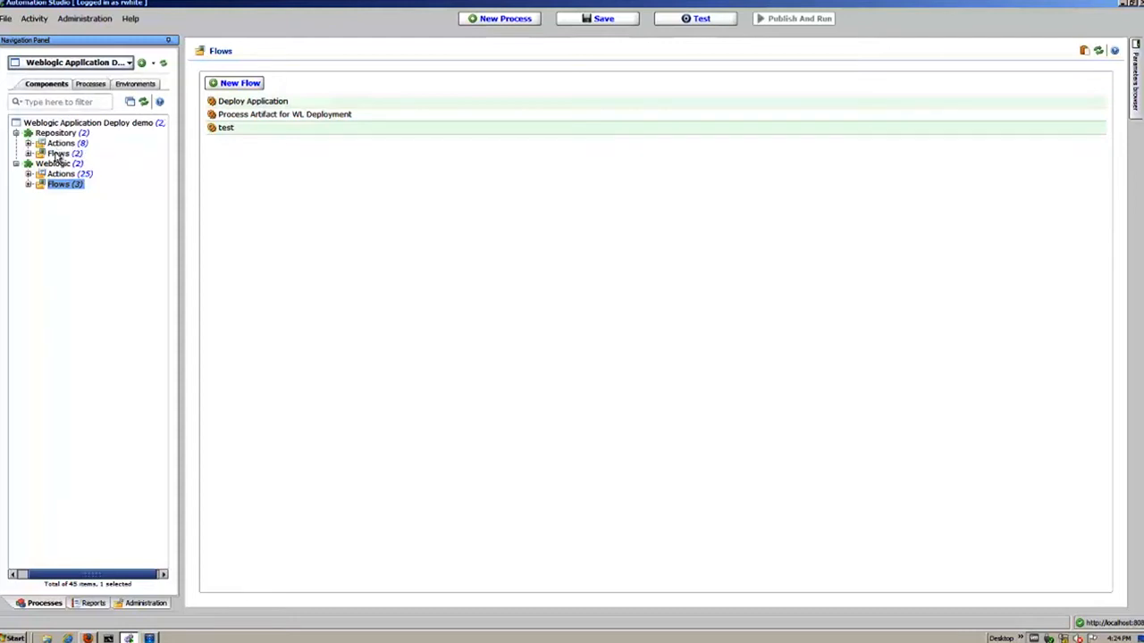
left_click(58, 155)
left_click(28, 155)
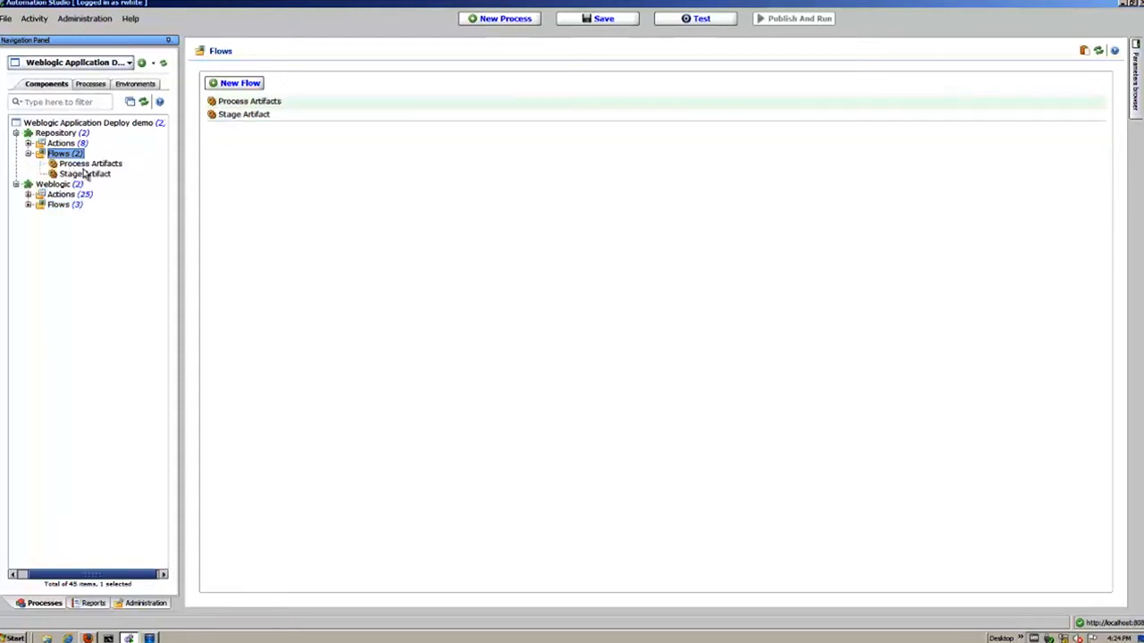
left_click(252, 104)
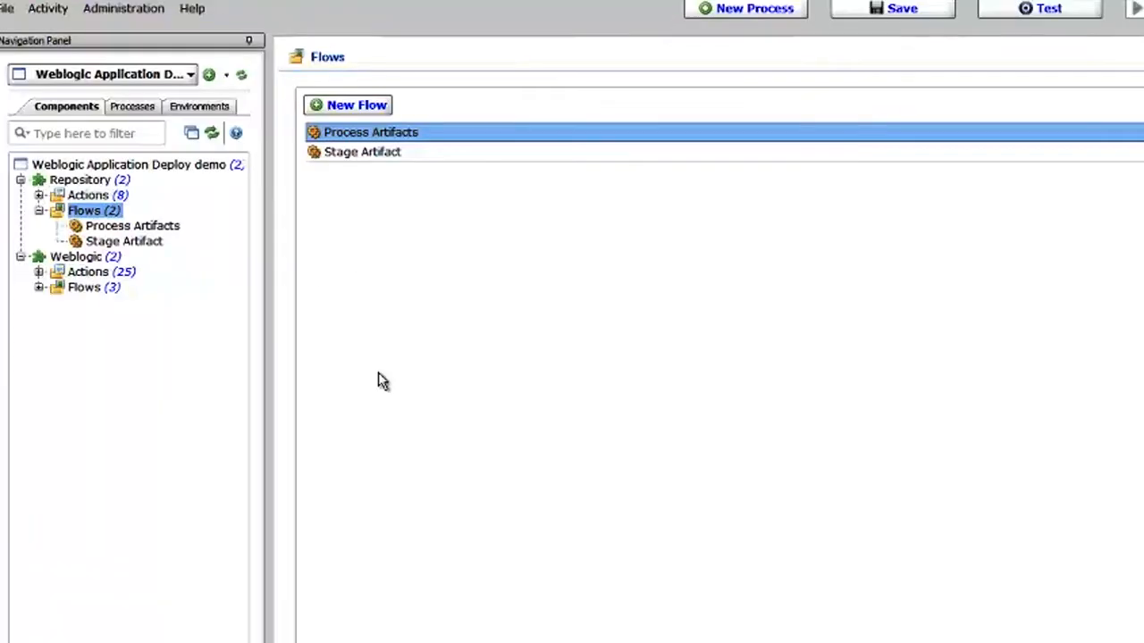
double_click(376, 135)
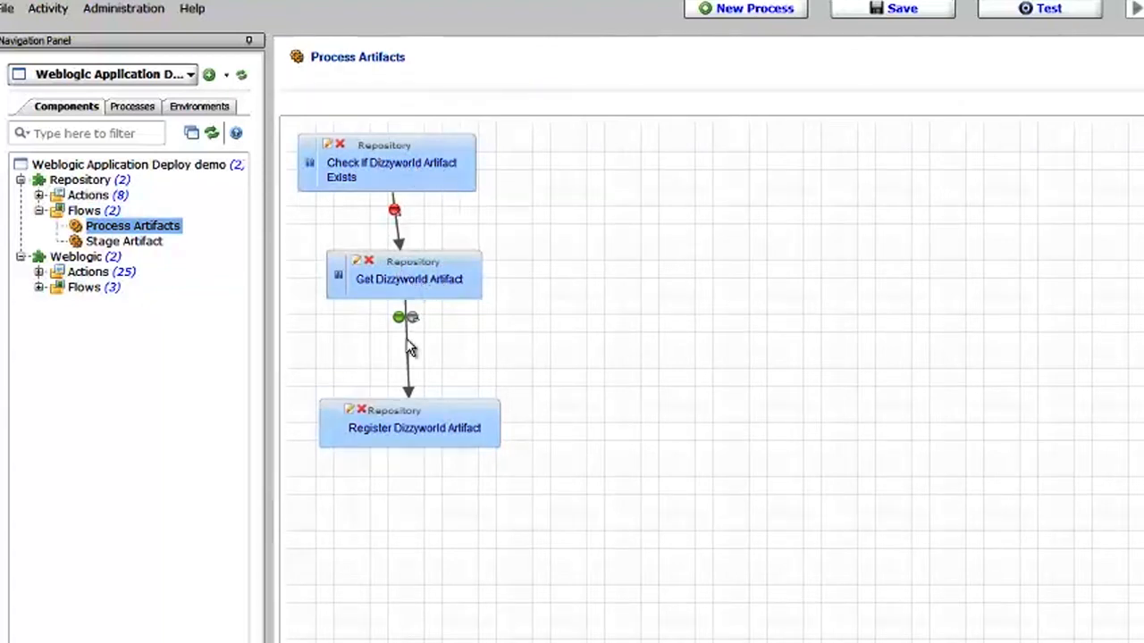
left_click(124, 243)
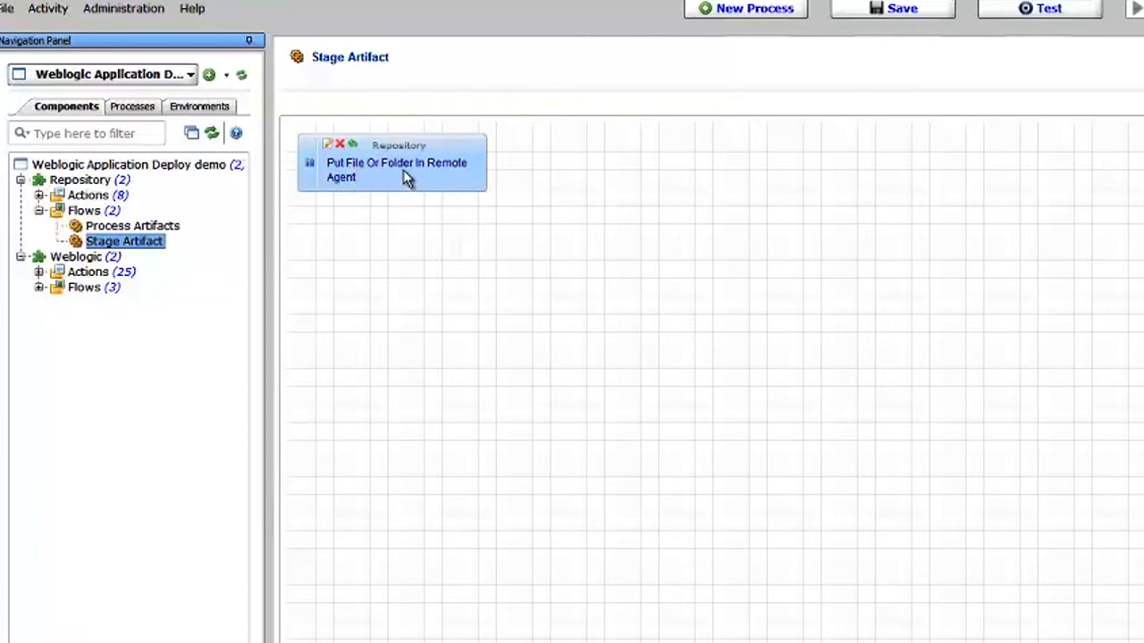
Try adding the built-in ip server parameter to the Agent Ip input of the Put File Or Folder In Remote Agent action, then cancel.
double_click(355, 171)
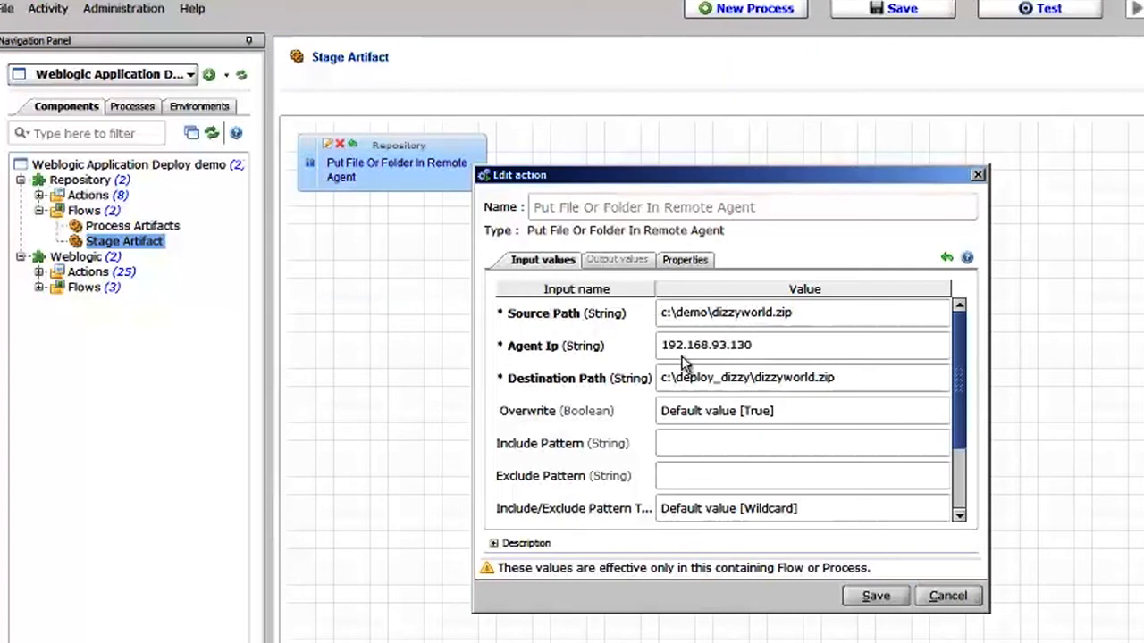
left_click(757, 352)
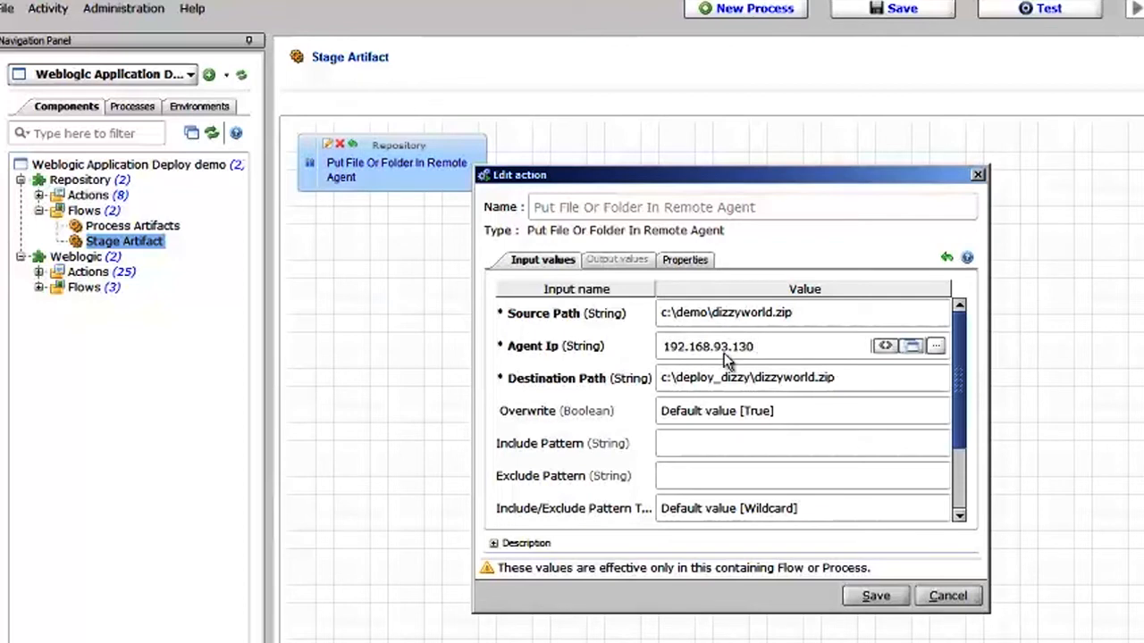
left_click(884, 345)
left_click_drag(873, 487, 871, 525)
left_click(676, 428)
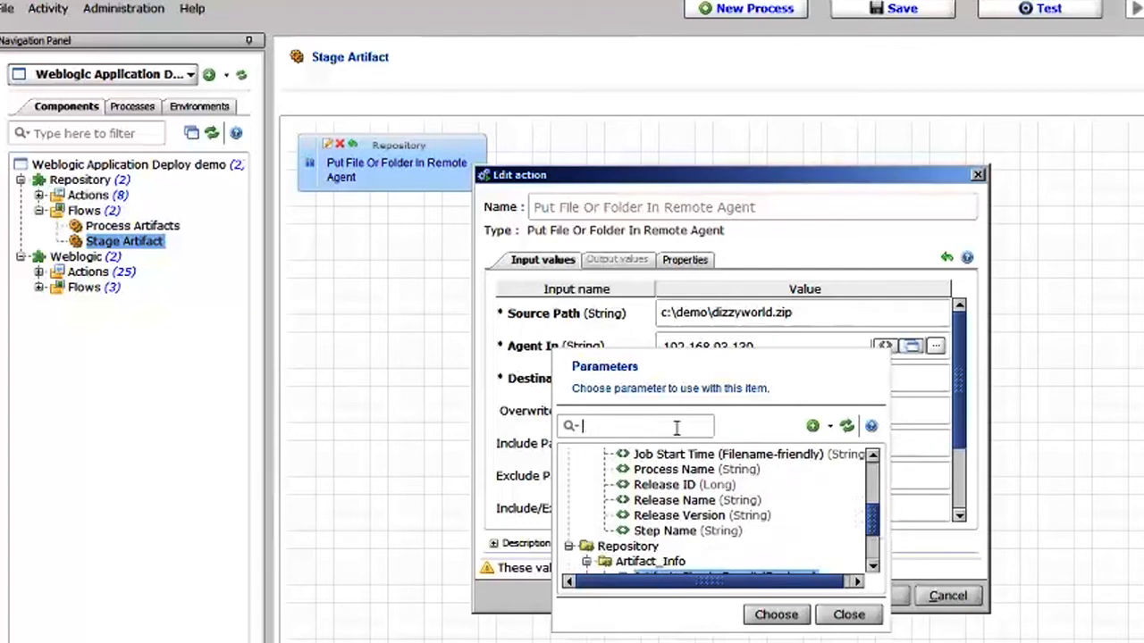
type("ip")
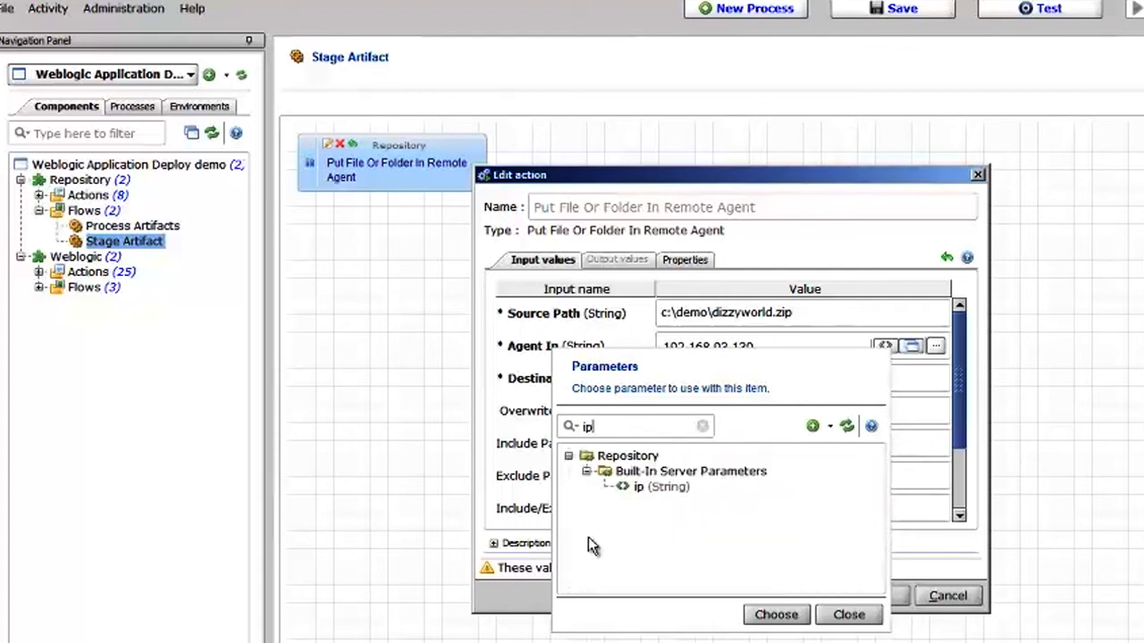
double_click(657, 490)
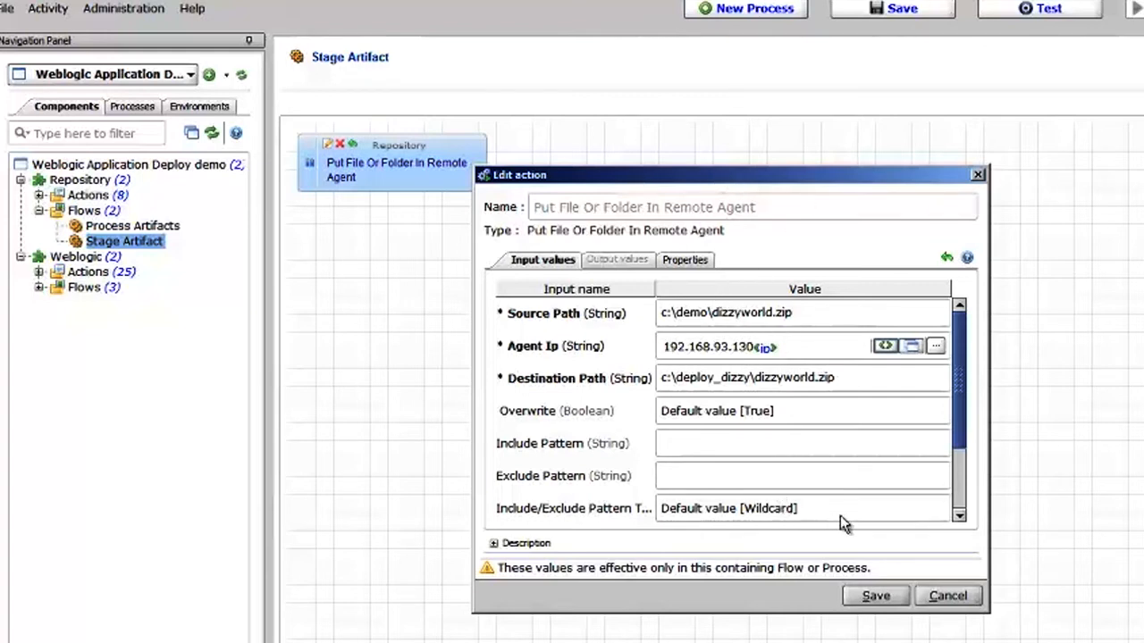
left_click(945, 595)
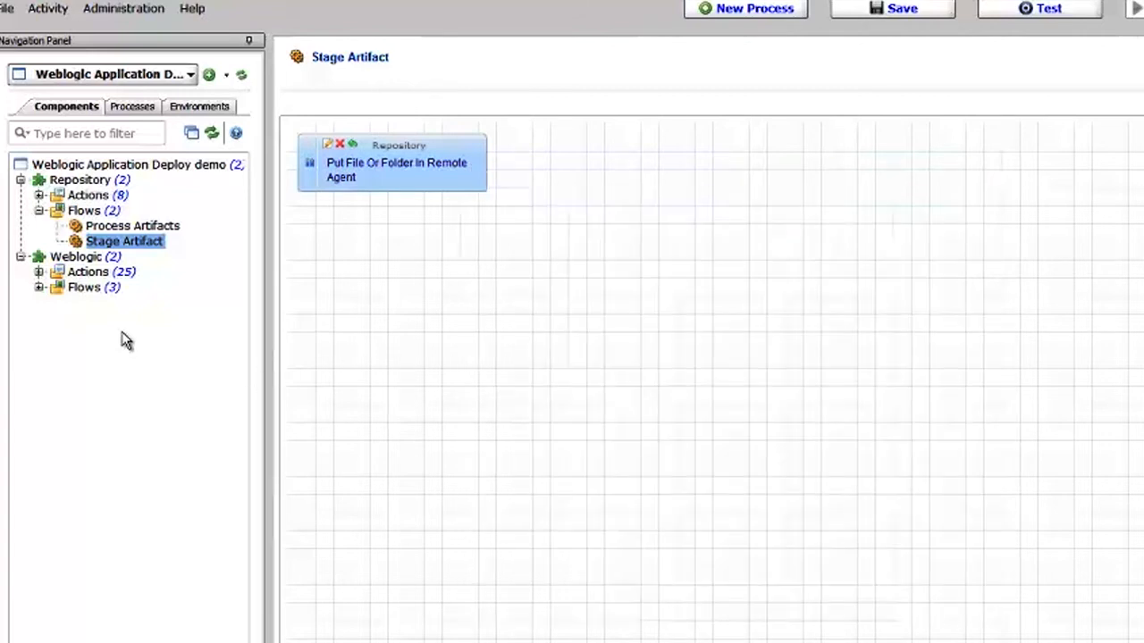
Examine the input values of the Install/Deploy Dizzyworld Application action in the Weblogic component's Deploy Application flow.
left_click(87, 294)
left_click(40, 287)
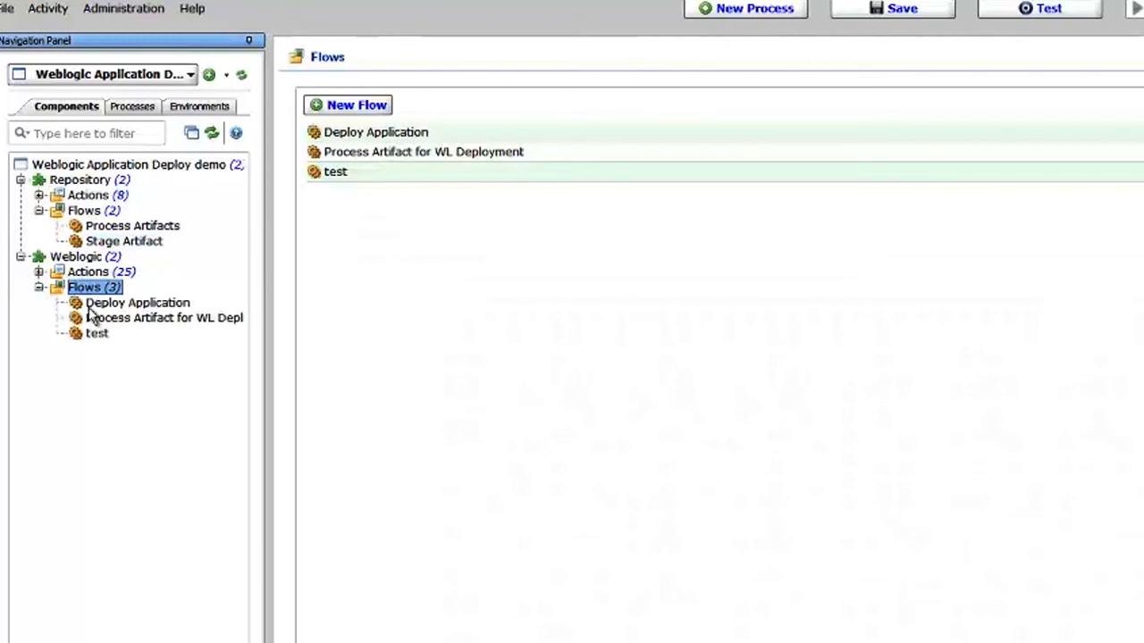
left_click(136, 307)
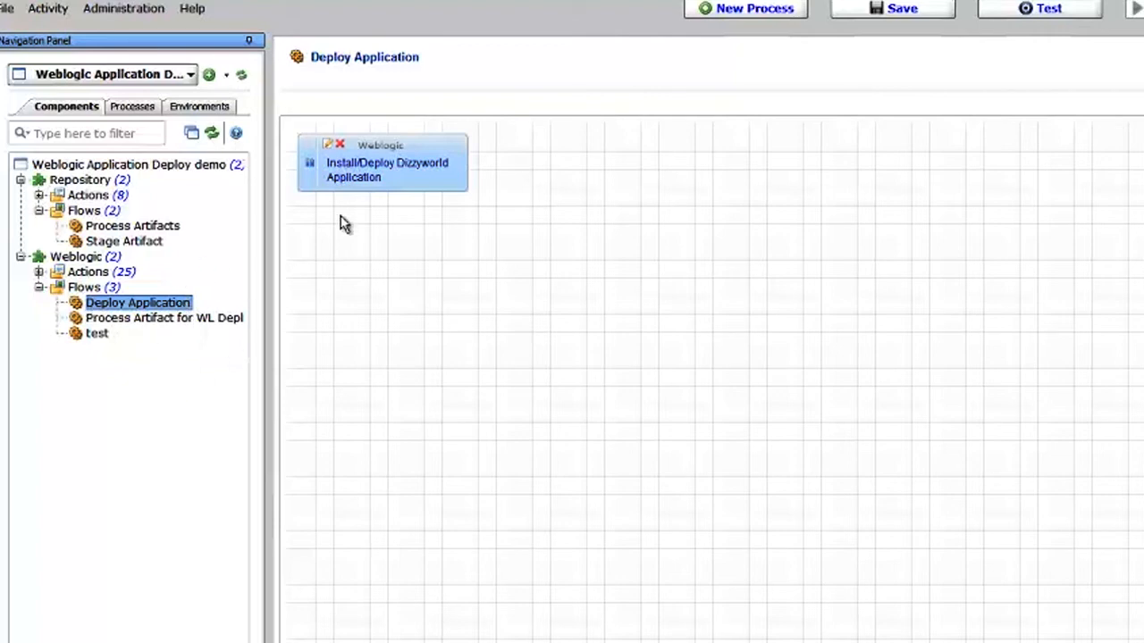
double_click(362, 182)
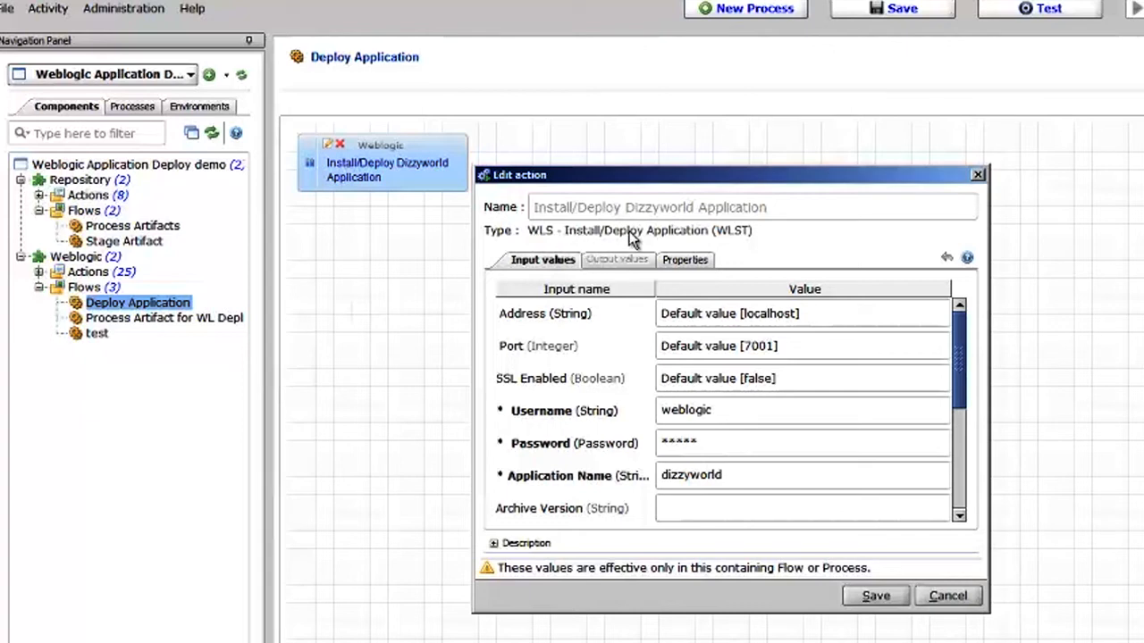
left_click_drag(682, 181, 679, 156)
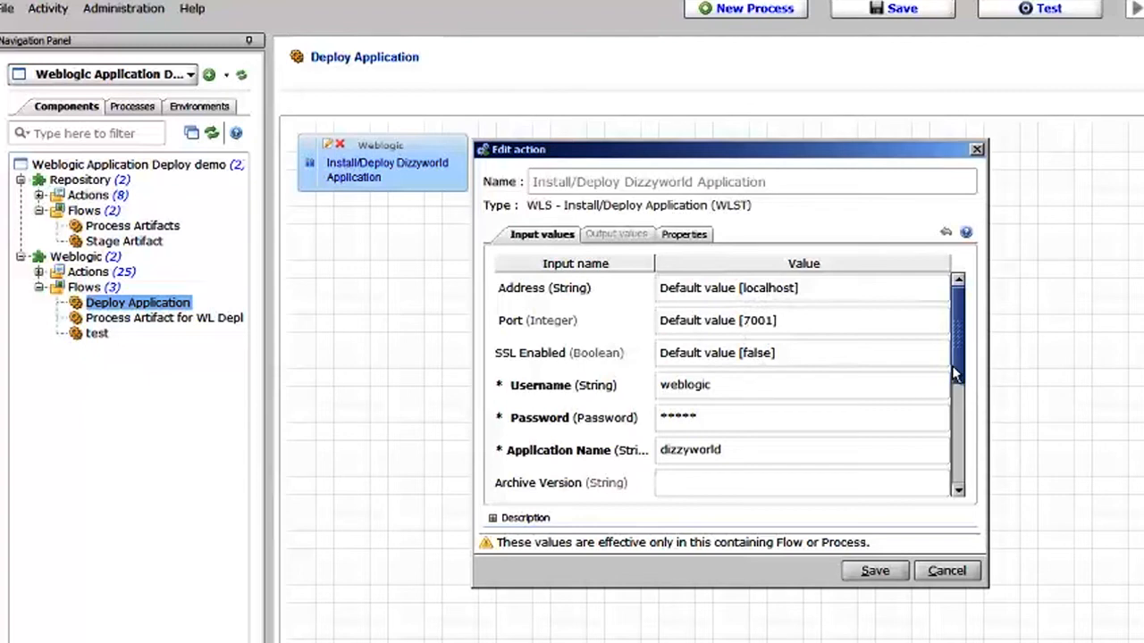
mouse_move(956, 364)
left_mouse_down()
mouse_move(958, 451)
mouse_move(945, 353)
left_mouse_up()
left_click(976, 149)
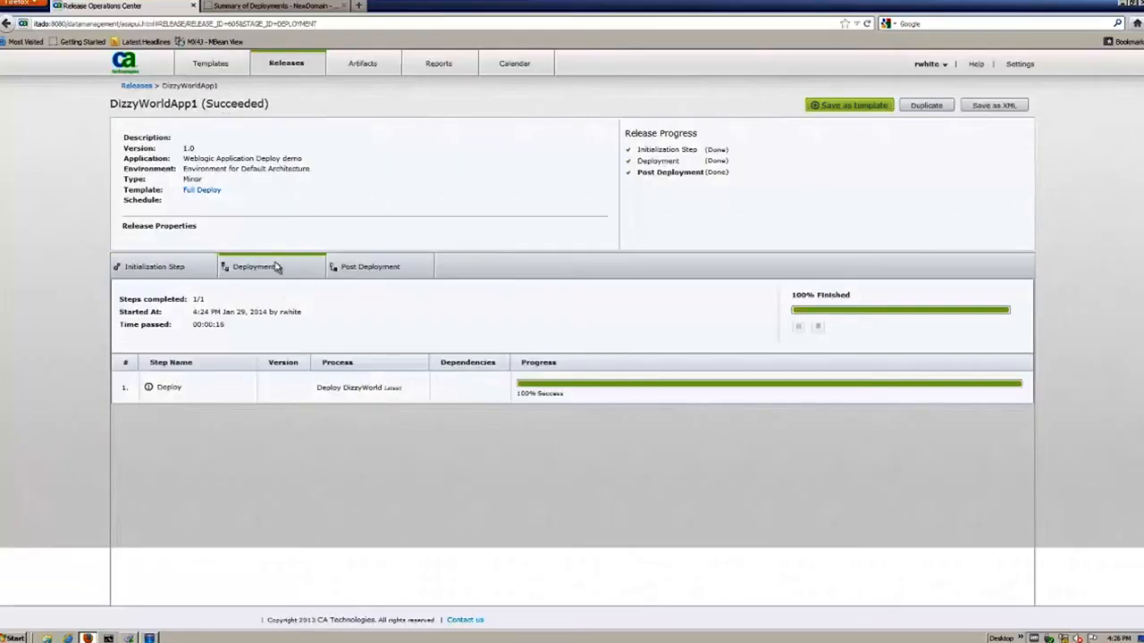
Check the release's Post Deployment stage in Release Operations Center and reload the deployments list in the WebLogic Server console.
left_click(370, 266)
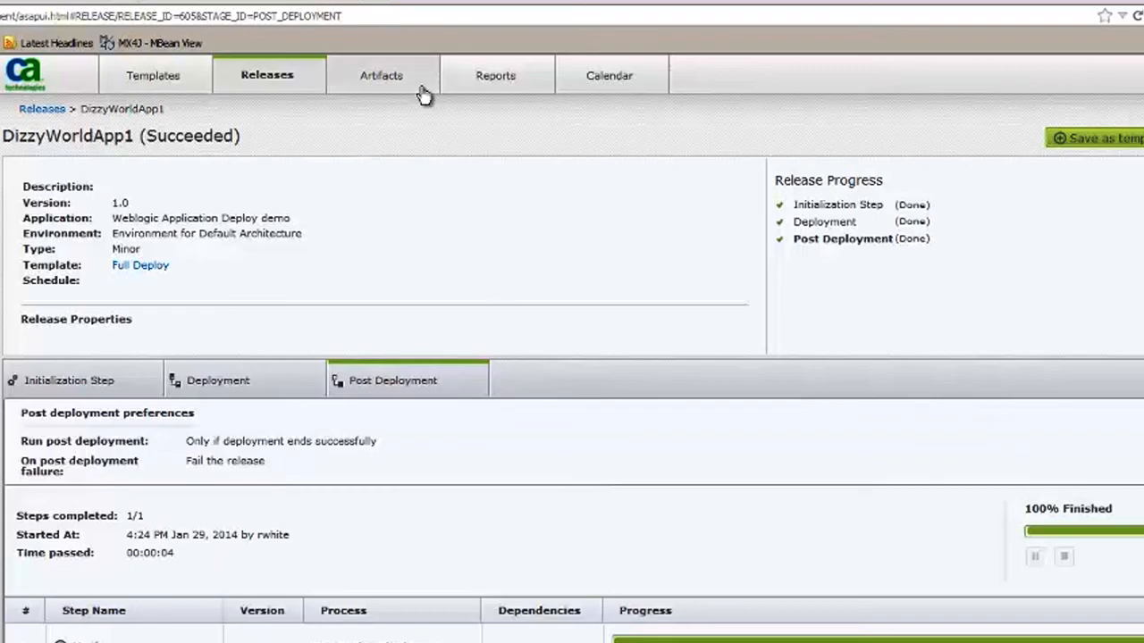
left_click(267, 2)
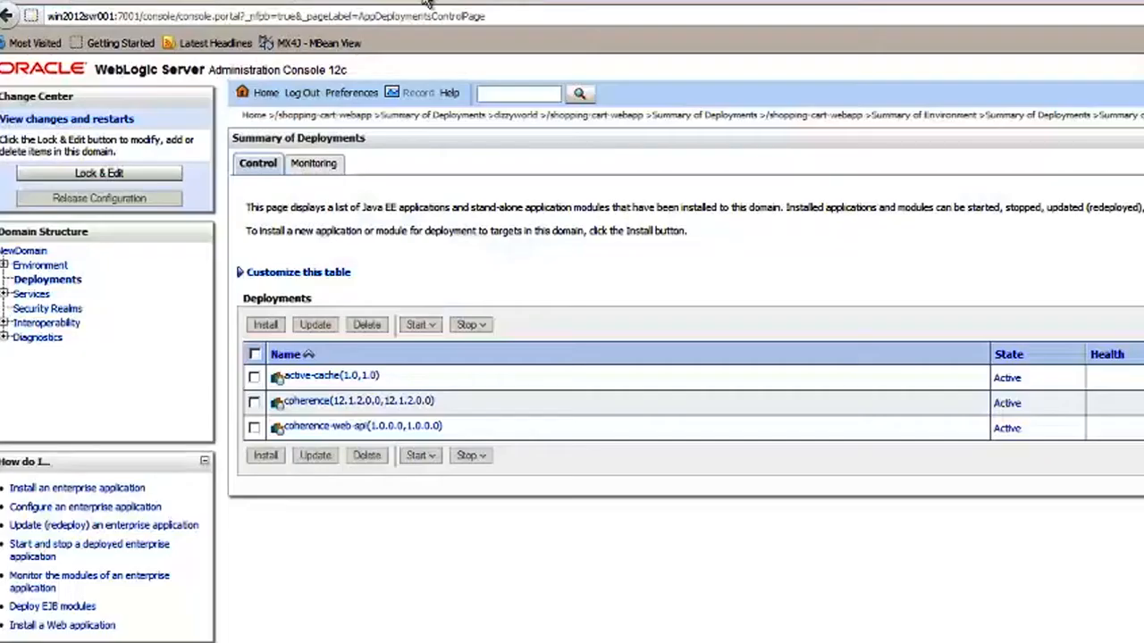
left_click(44, 266)
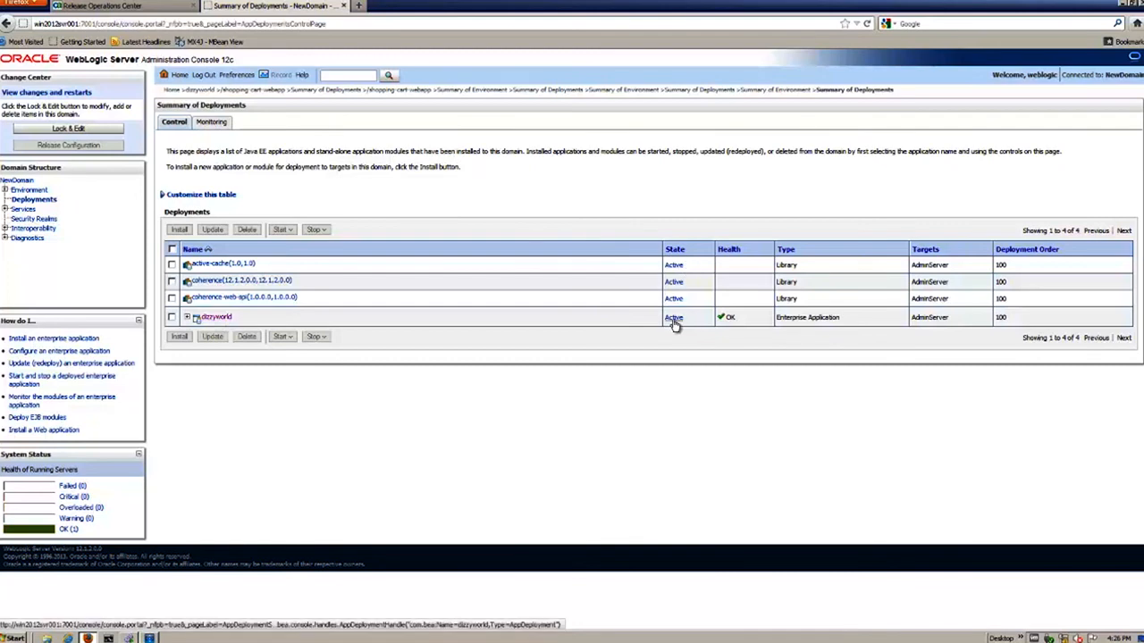
Open the default test point of dizzyworld's /shopping-cart-webapp module and browse the deployed store.
left_click(217, 318)
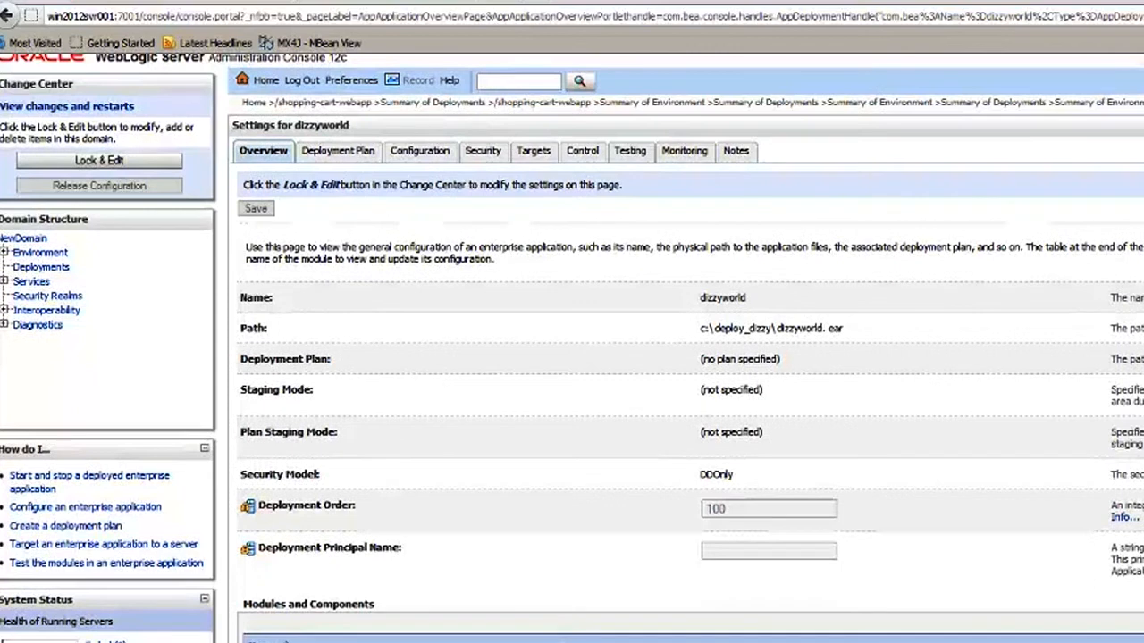
scroll(534, 628, "up", 1)
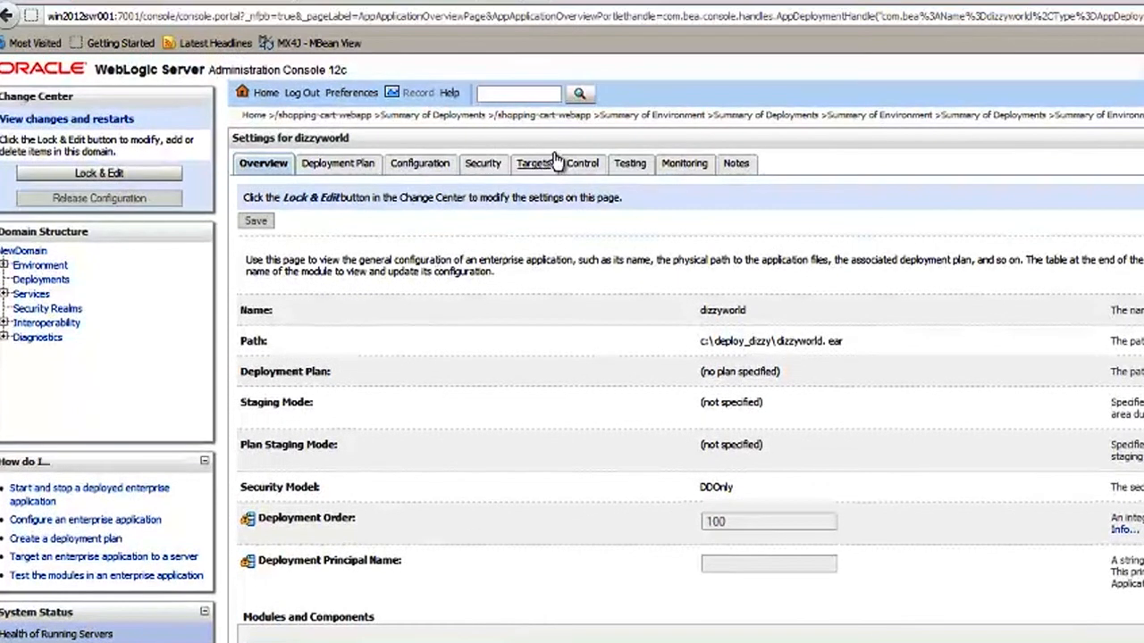
left_click(630, 166)
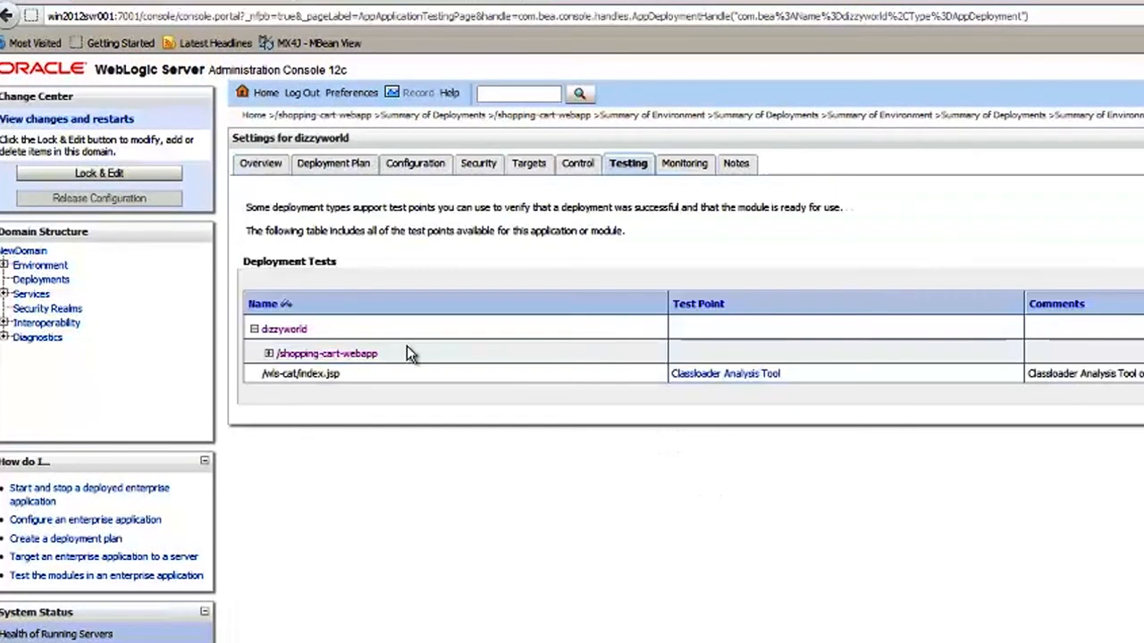
left_click(269, 354)
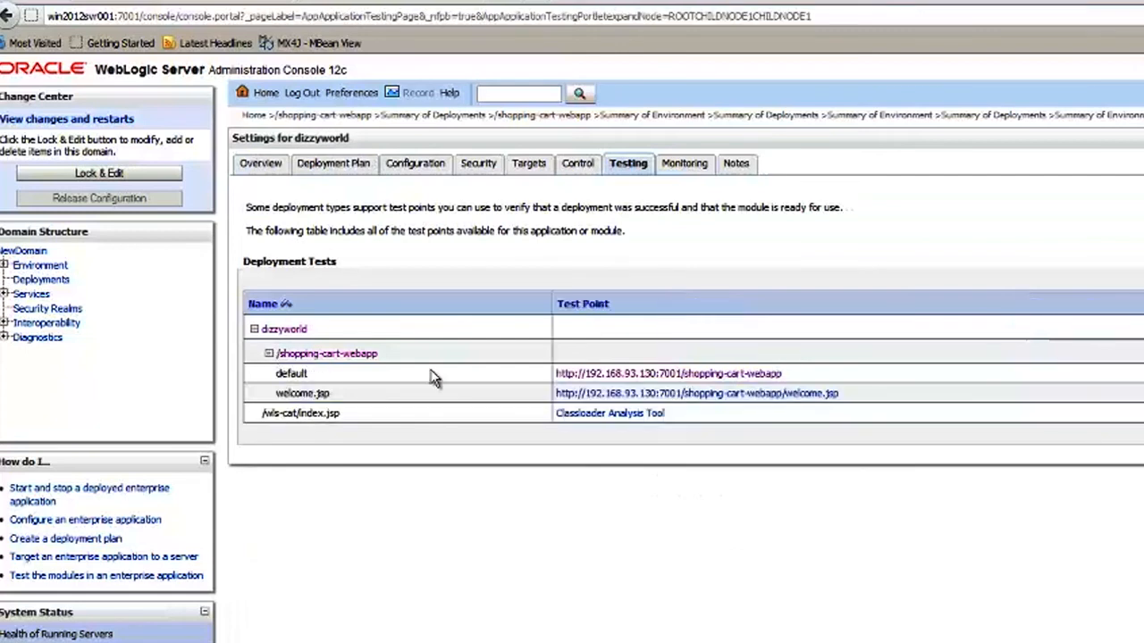
left_click(677, 373)
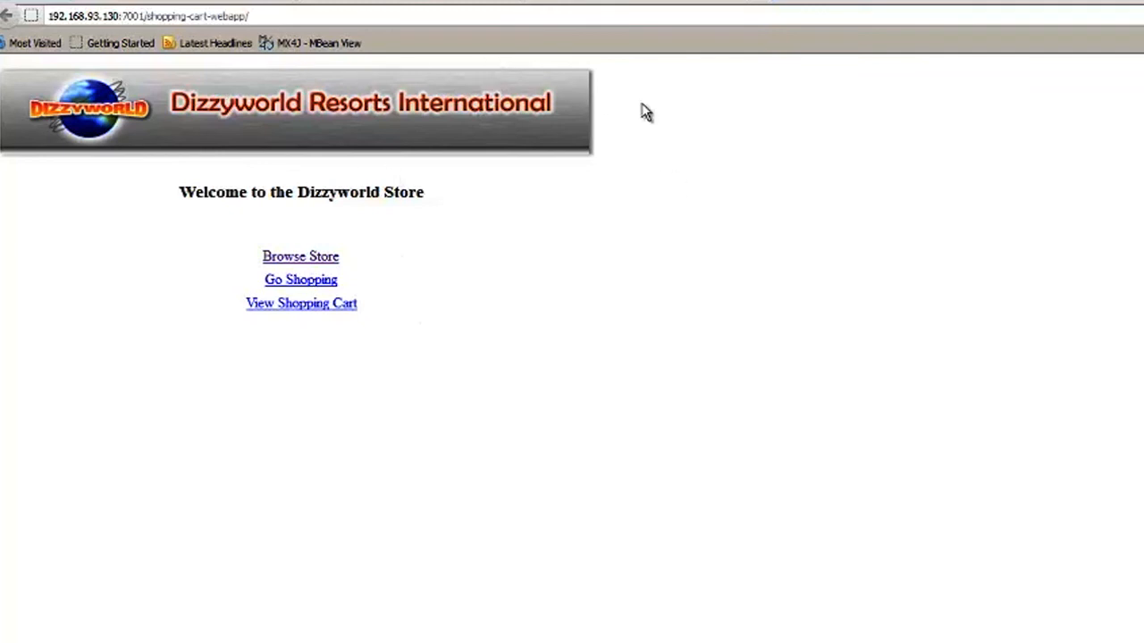
left_click(318, 259)
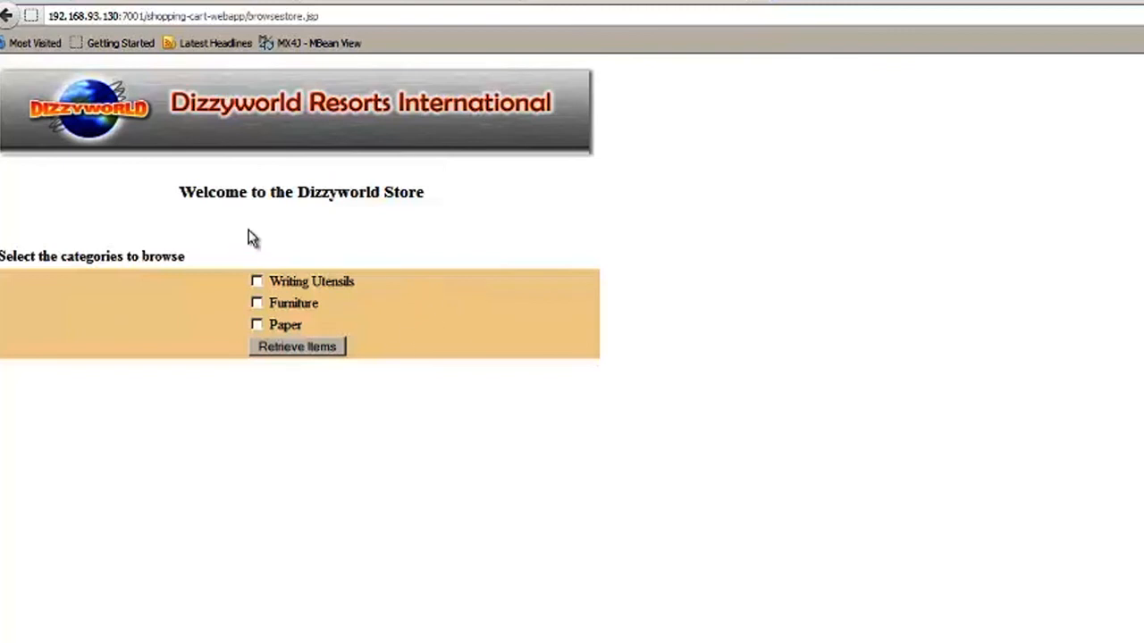